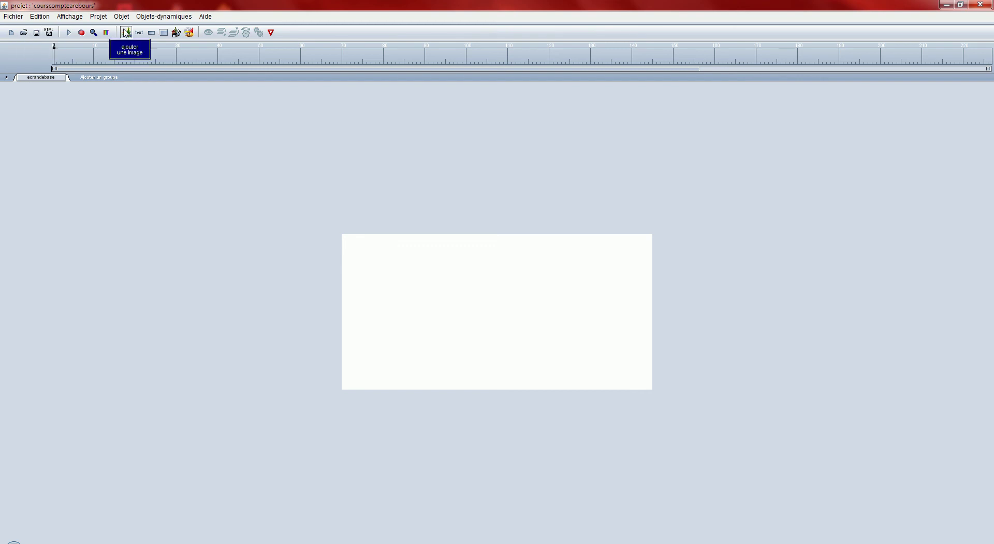
# - Add the image fond.jpg to the base screen as its background
pyautogui.click(126, 33)
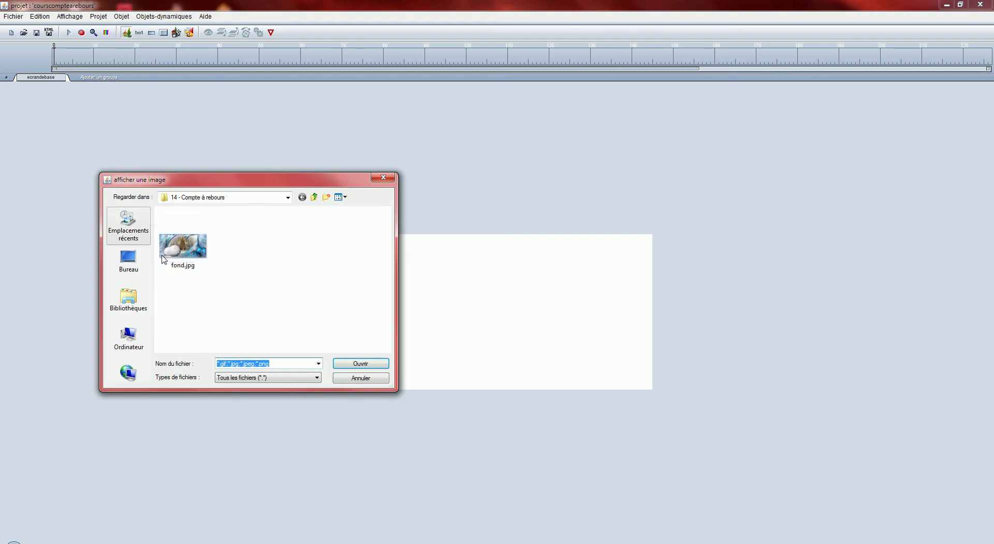
pyautogui.click(174, 243)
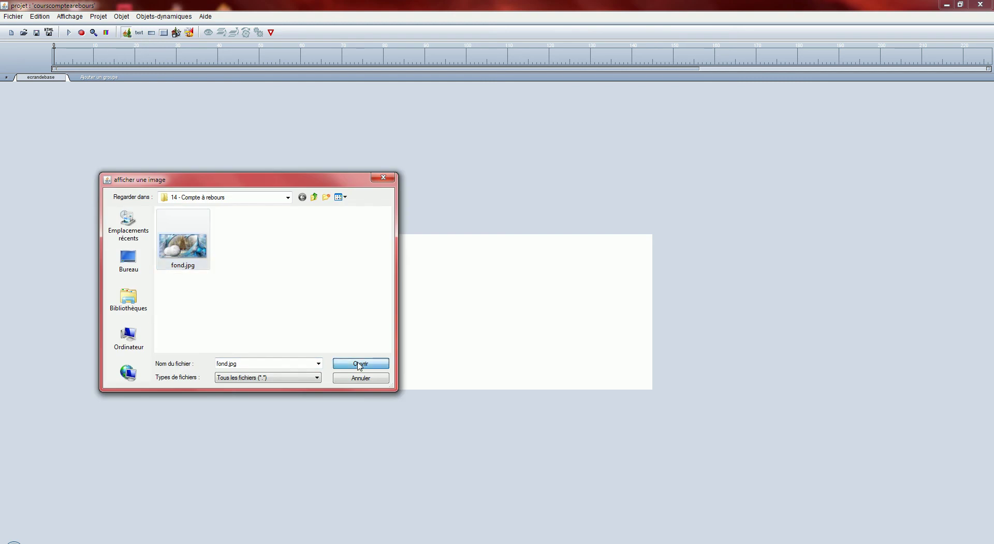
pyautogui.click(360, 364)
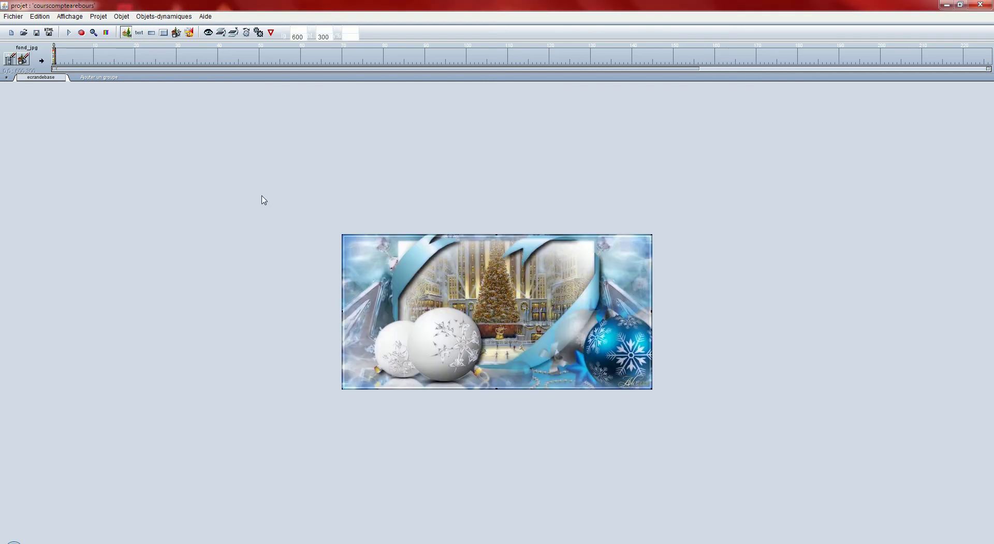
# - Add a text object over the background with font Cambria Math and size 30
pyautogui.click(138, 33)
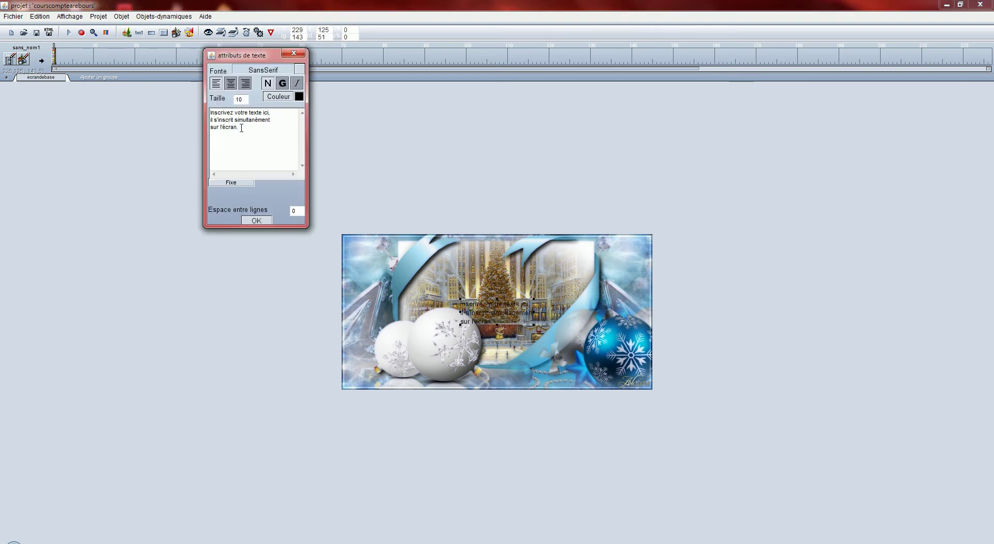
pyautogui.moveTo(249, 58); pyautogui.dragTo(248, 244)
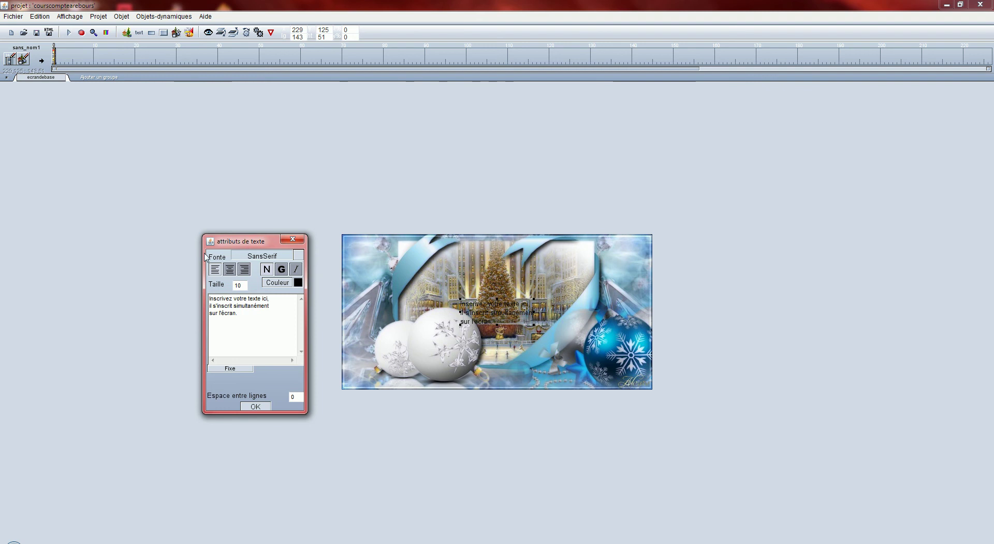
pyautogui.click(299, 255)
pyautogui.moveTo(301, 274); pyautogui.dragTo(304, 296)
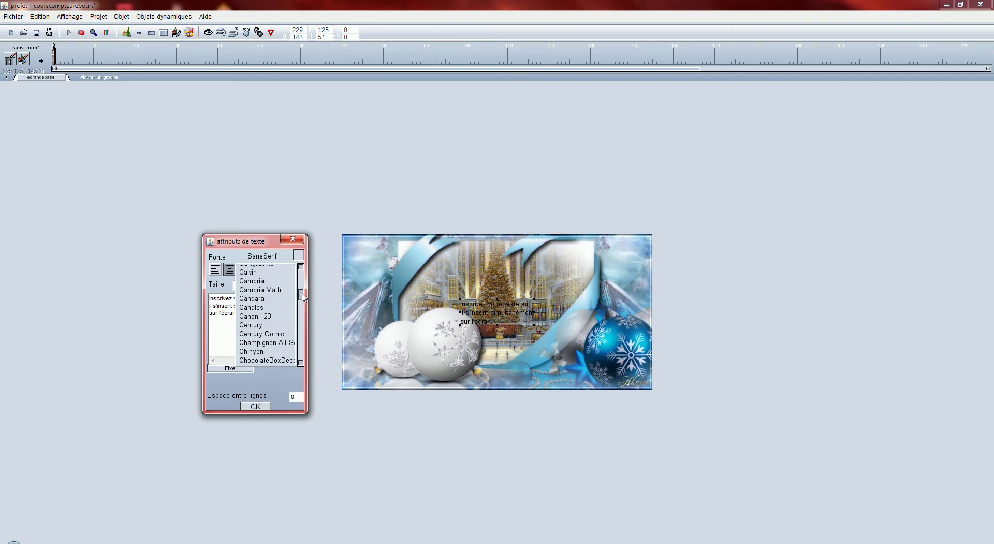
pyautogui.click(260, 290)
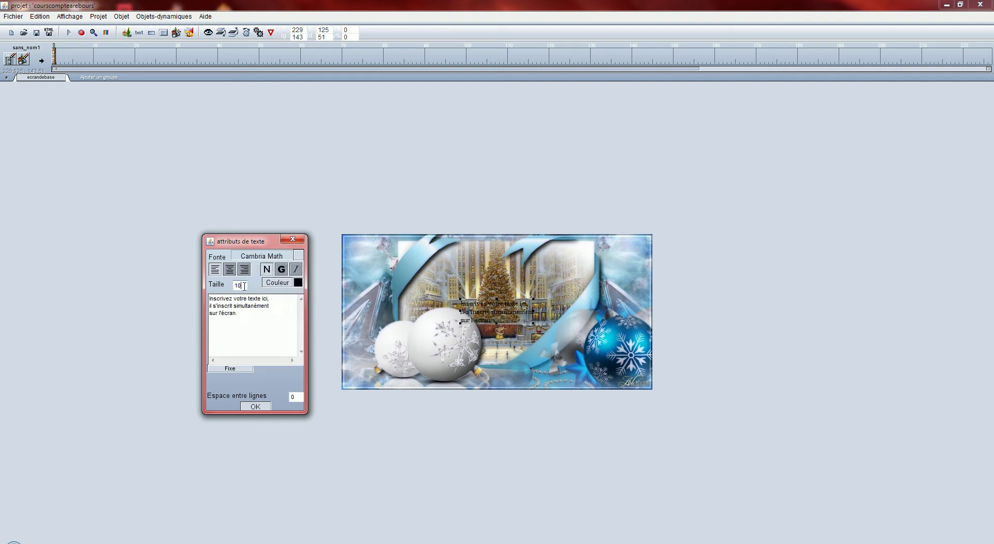
pyautogui.doubleClick(243, 286)
pyautogui.write('30')
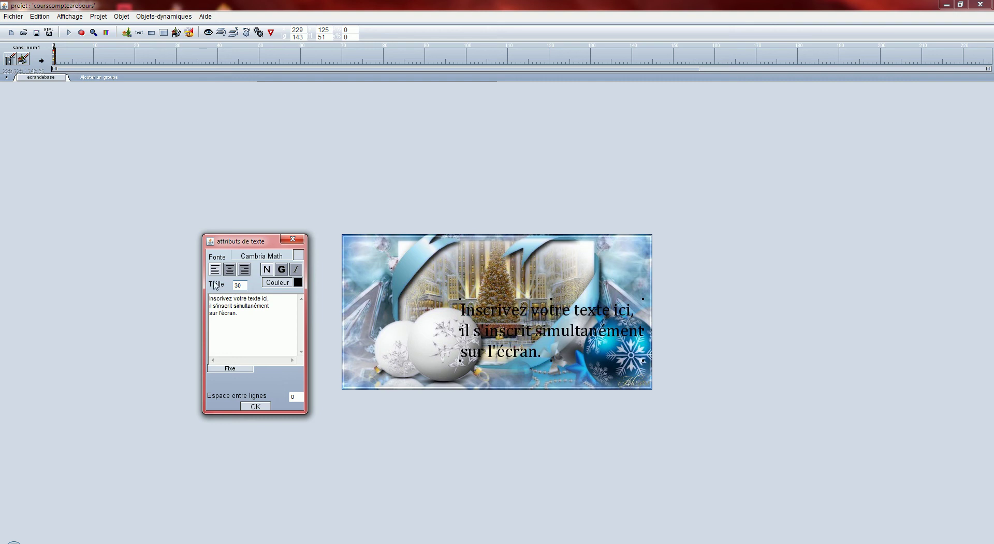
# - Replace the placeholder text with "Noël est dans :" and move it to the upper middle of the image, at about 210, 55
pyautogui.moveTo(240, 317); pyautogui.dragTo(204, 302)
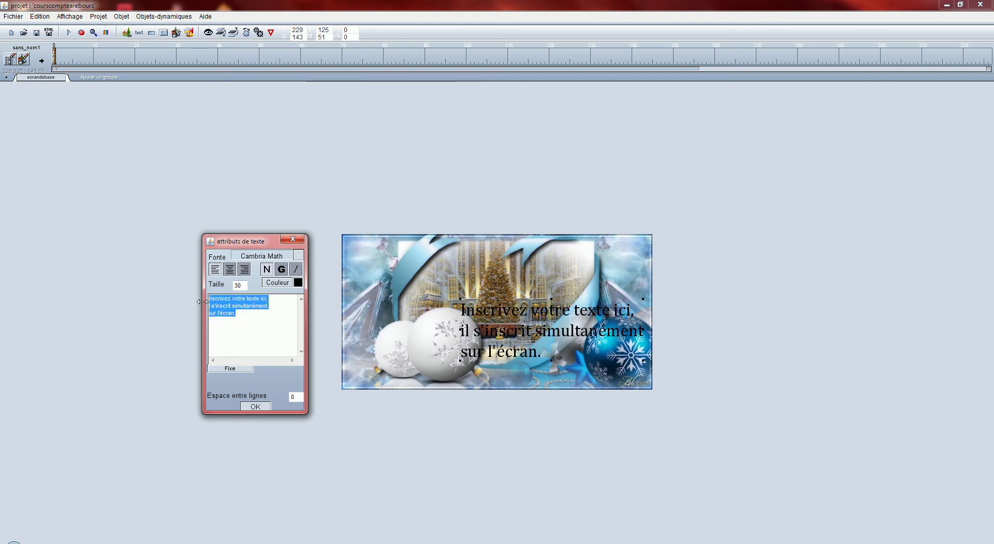
pyautogui.write('Noël ')
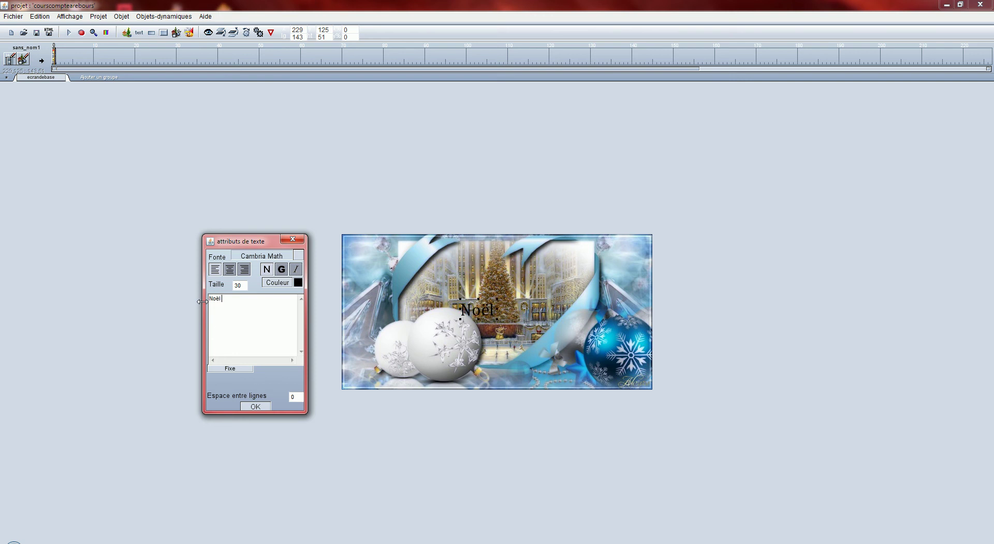
pyautogui.write('est dans')
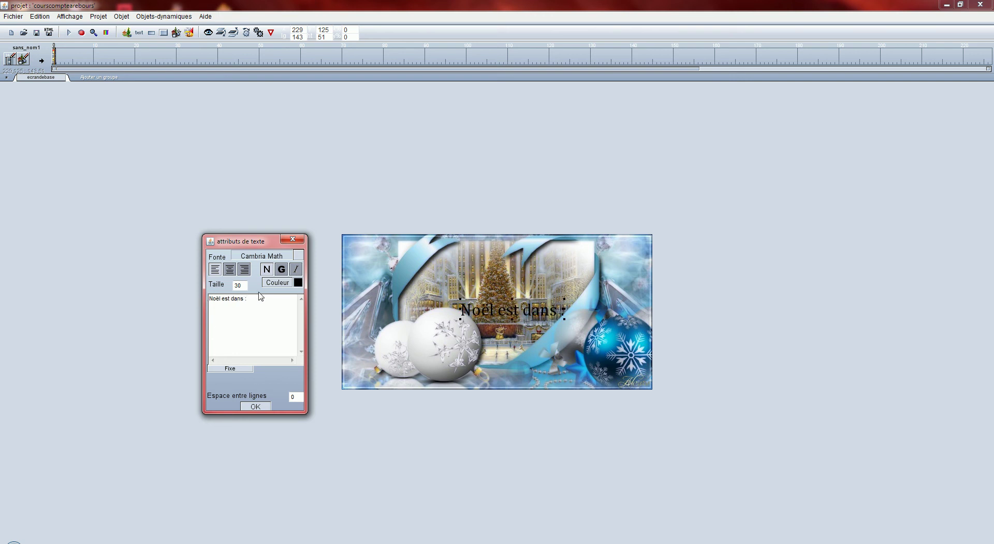
pyautogui.doubleClick(243, 285)
pyautogui.click(259, 406)
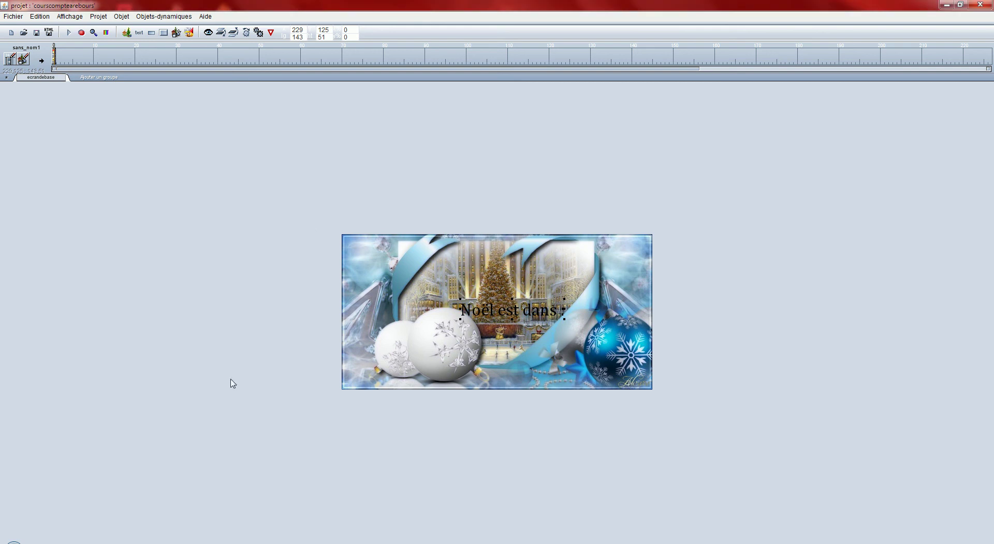
pyautogui.moveTo(504, 317); pyautogui.dragTo(494, 281)
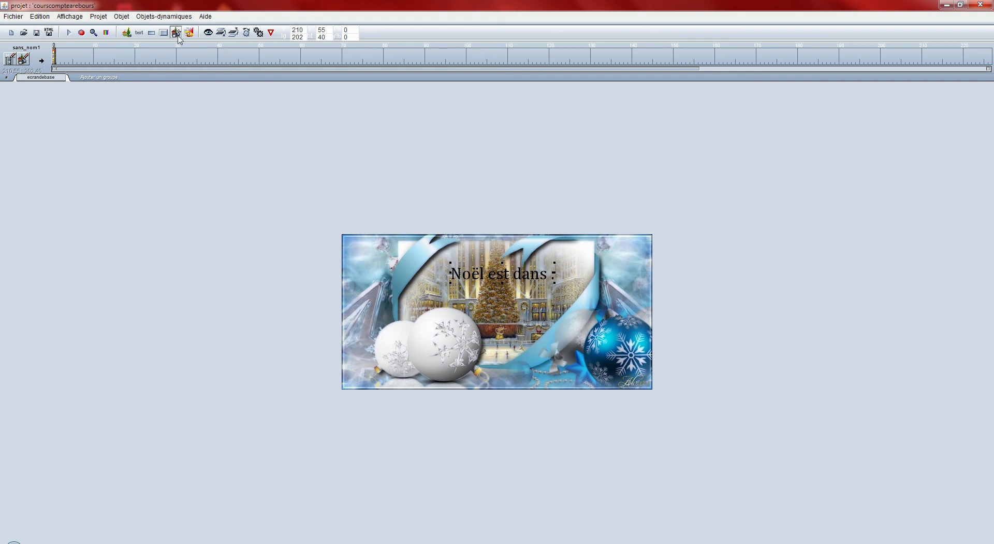
# - Add the "Horloge - compte à rebours" sprite from the sprite library and place its row of nines just below the "Noël est dans :" text
pyautogui.click(163, 17)
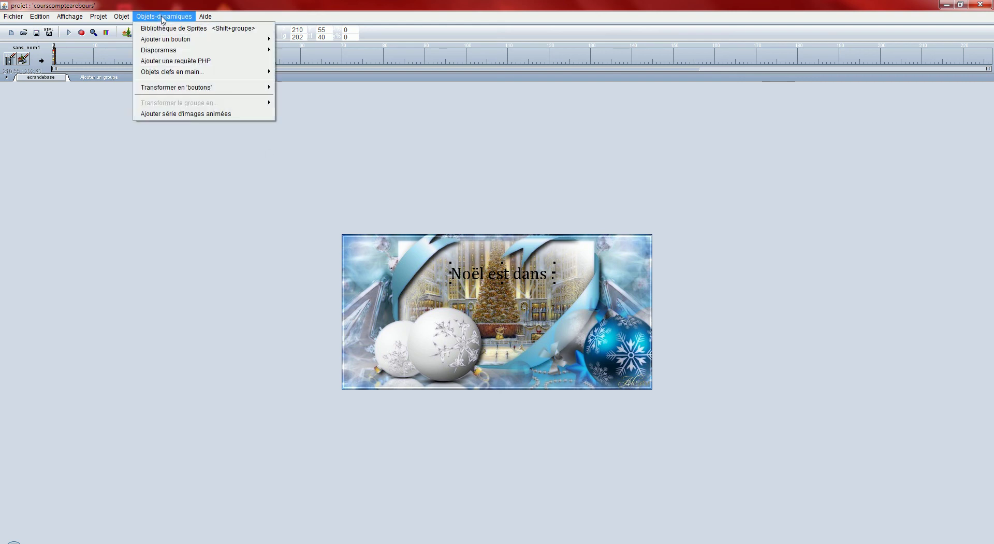
pyautogui.moveTo(182, 72)
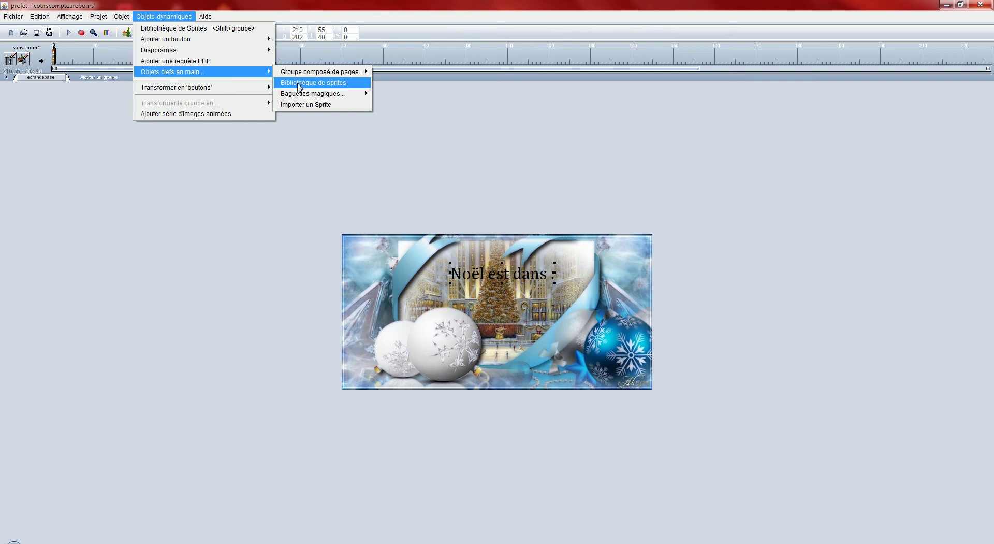
pyautogui.click(334, 84)
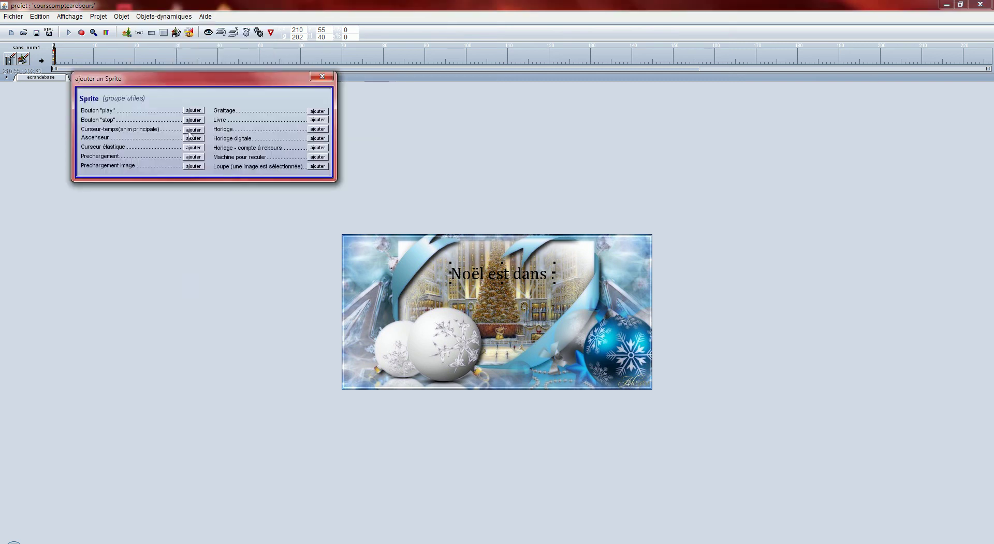
pyautogui.moveTo(163, 84); pyautogui.dragTo(155, 201)
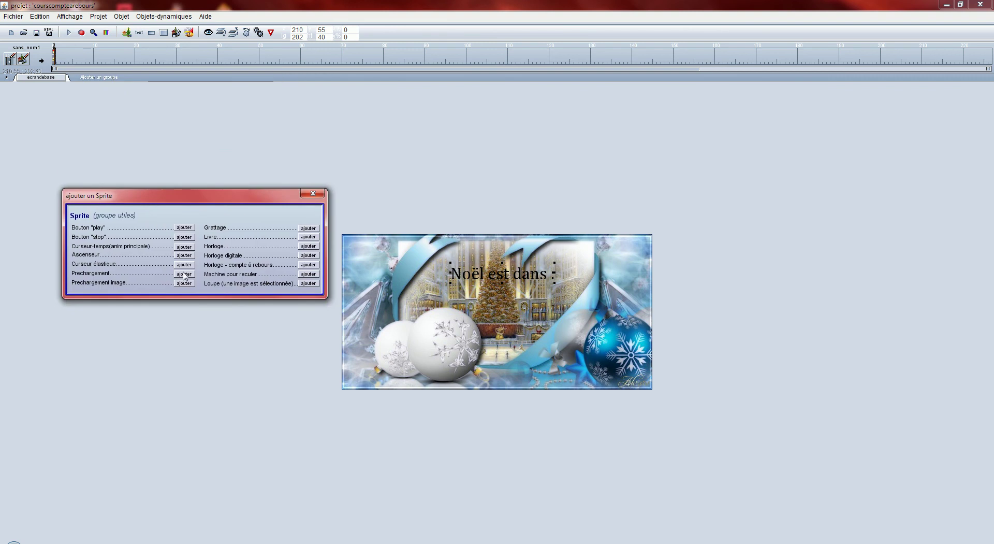
pyautogui.click(309, 265)
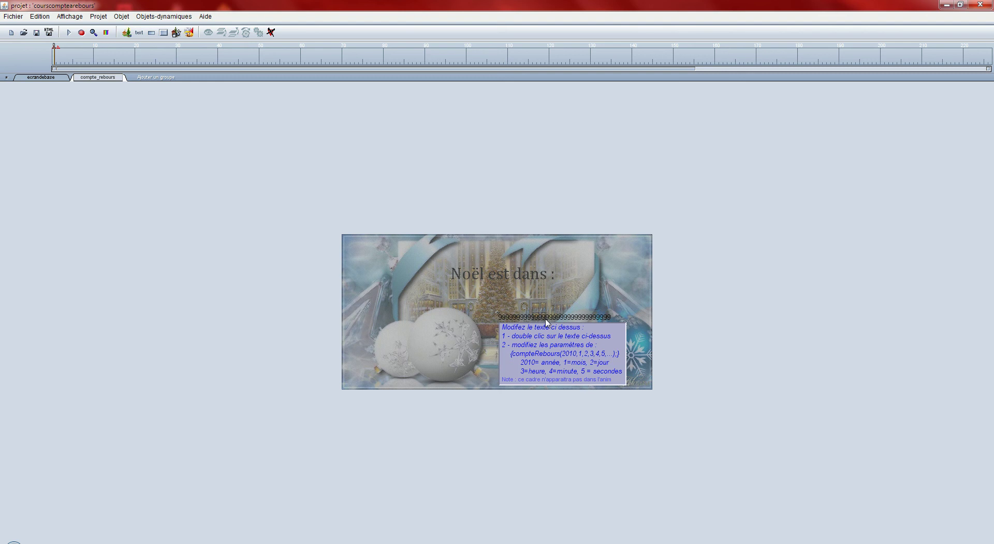
pyautogui.moveTo(545, 323); pyautogui.dragTo(491, 299)
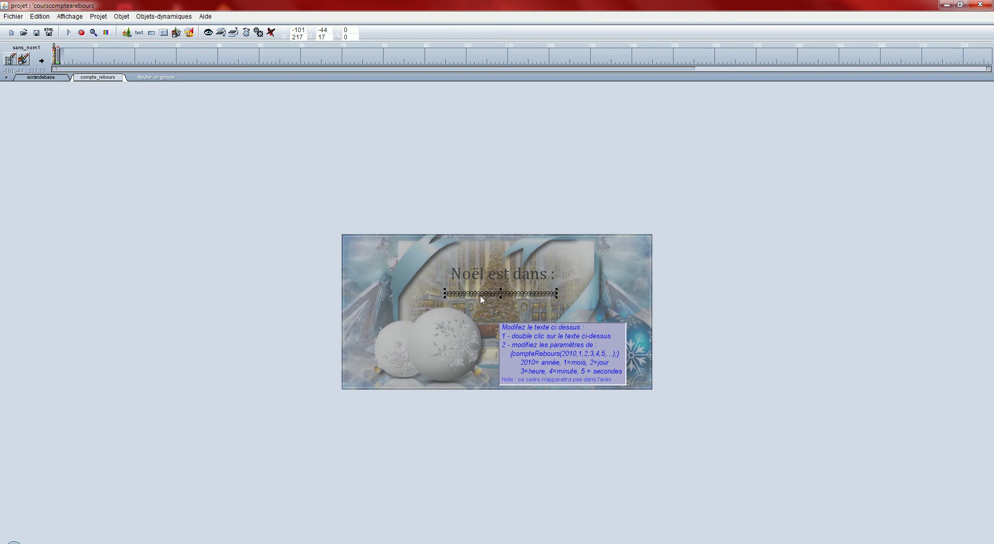
# - Set the countdown text's font to Times New Roman and its size to 24
pyautogui.doubleClick(481, 294)
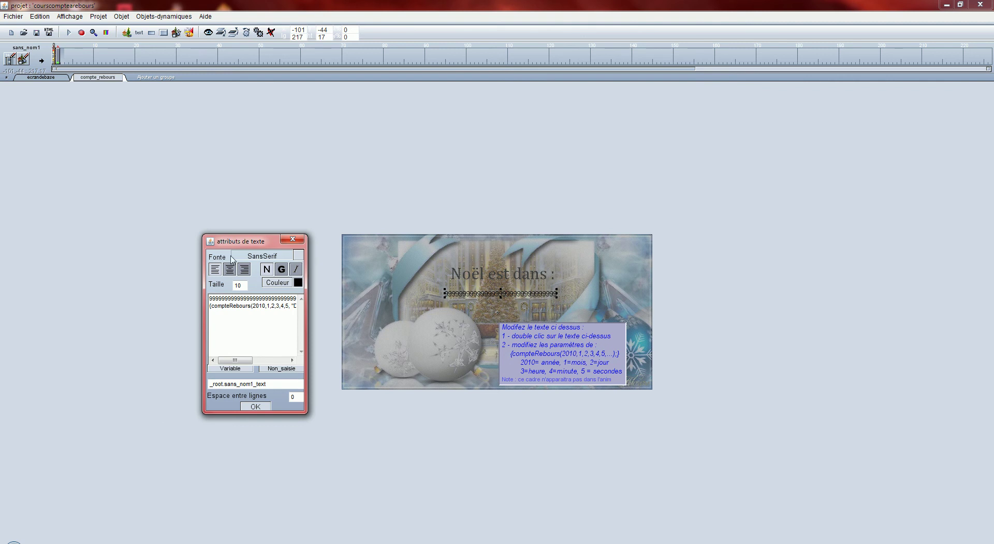
pyautogui.click(295, 258)
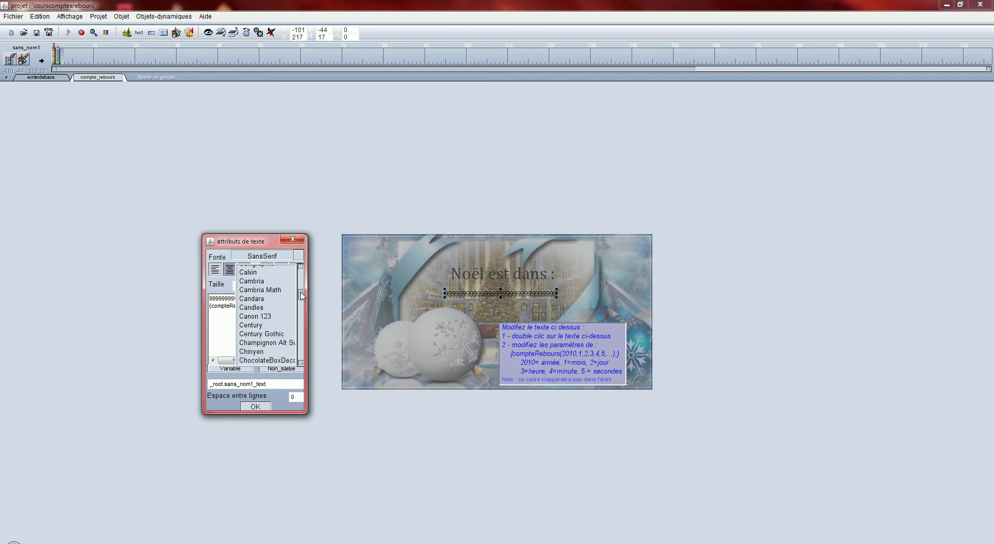
pyautogui.moveTo(302, 296); pyautogui.dragTo(308, 348)
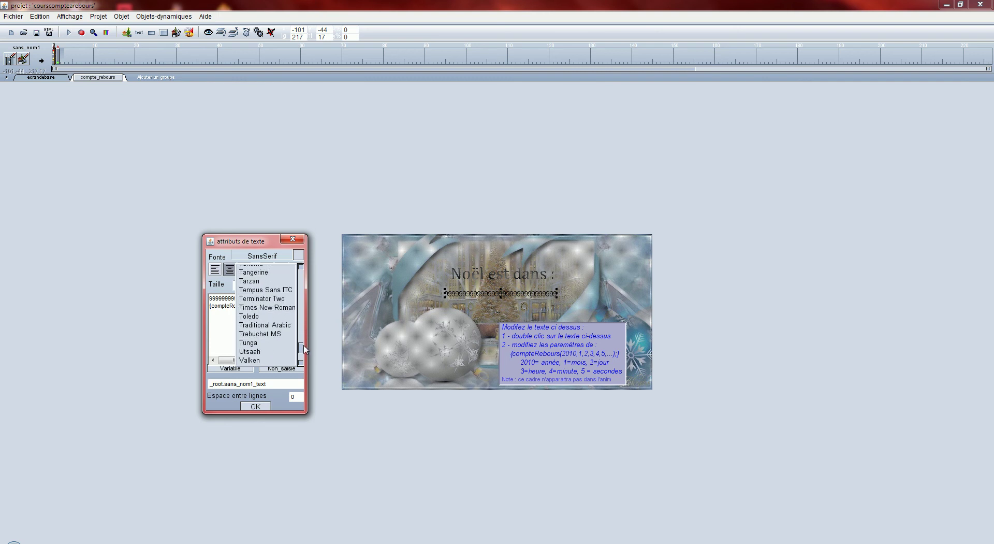
pyautogui.click(267, 307)
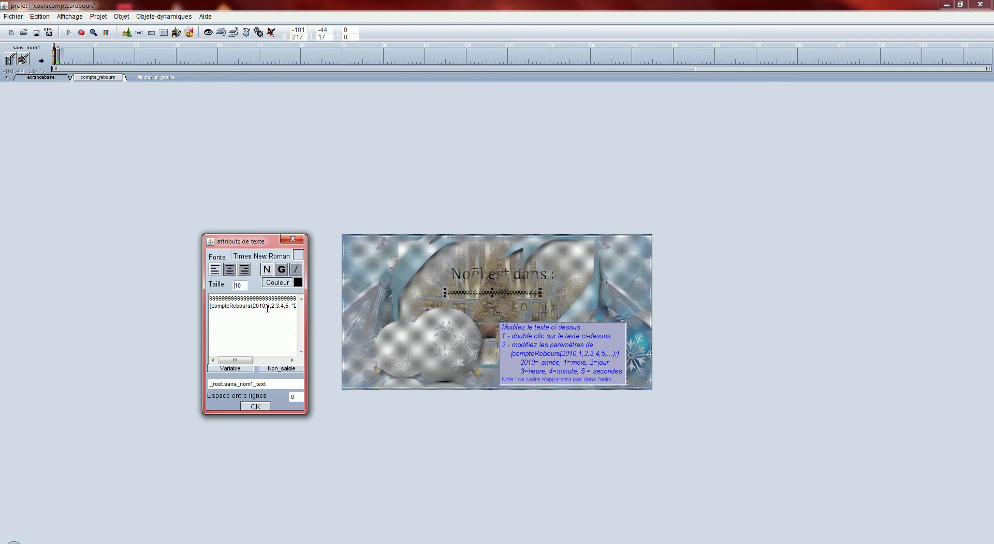
pyautogui.doubleClick(245, 286)
pyautogui.write('24')
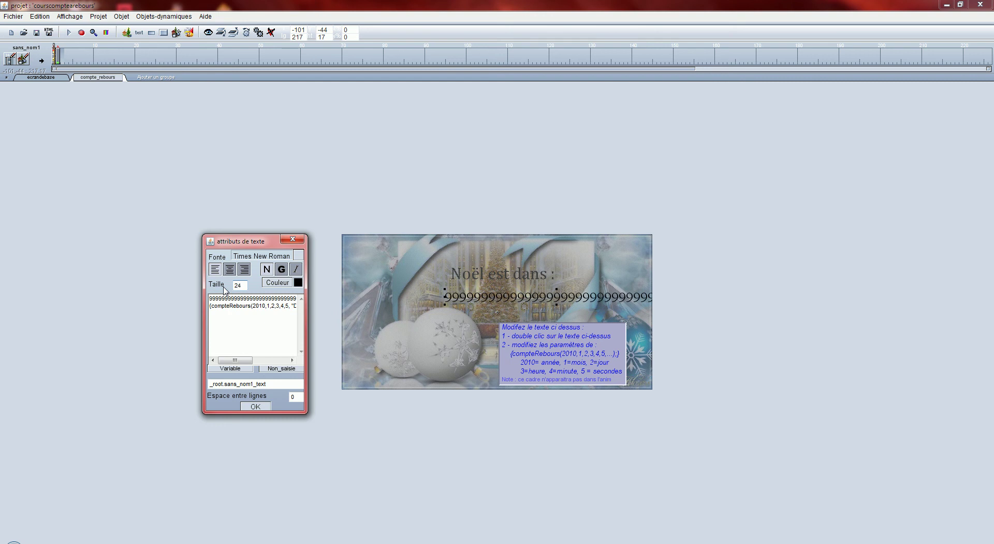
# - Make the countdown text bold and colour it white (255, 255, 255)
pyautogui.click(282, 270)
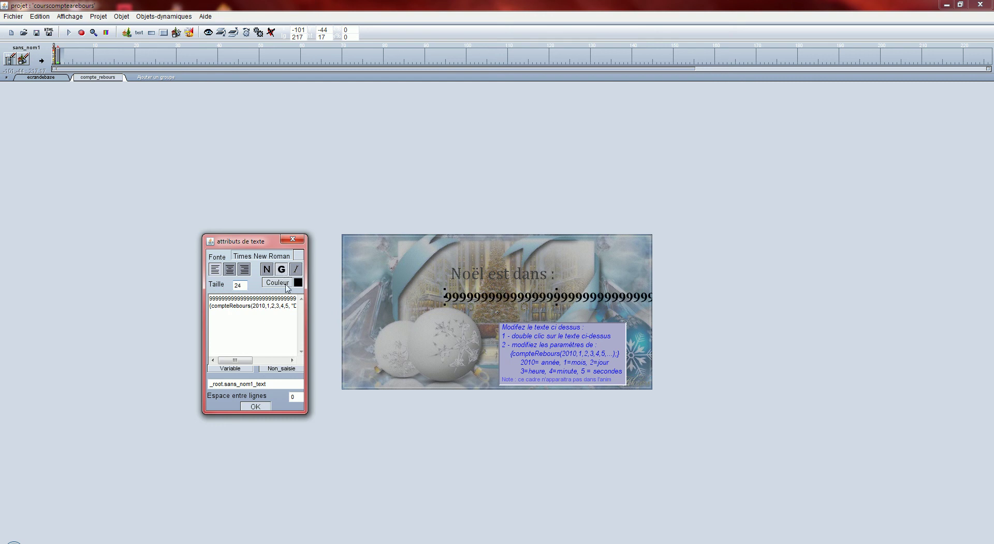
pyautogui.click(287, 288)
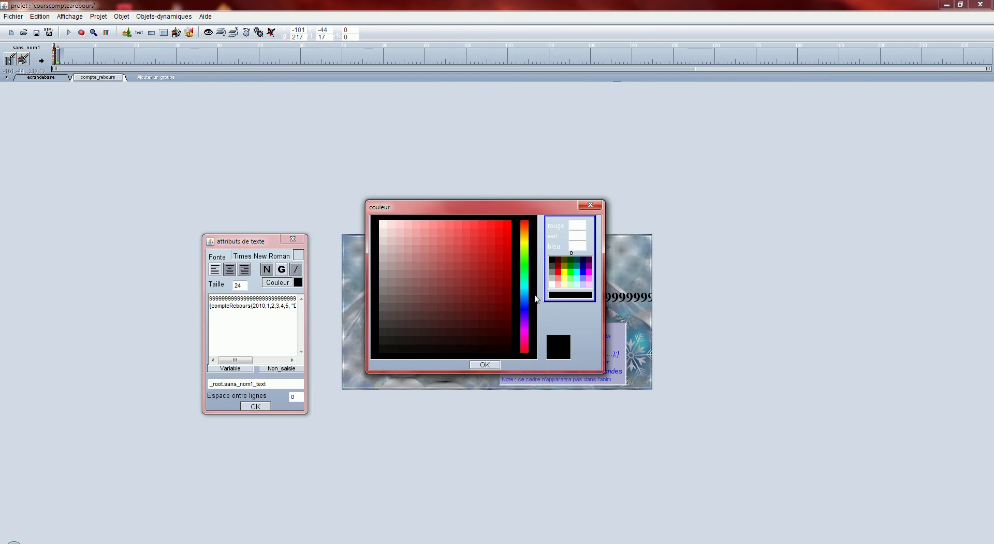
pyautogui.click(552, 284)
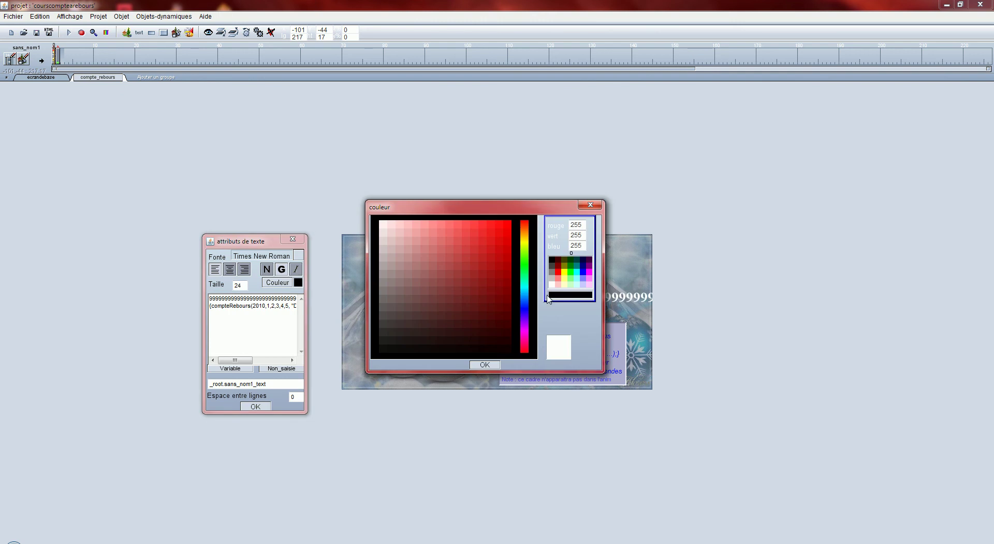
pyautogui.click(485, 365)
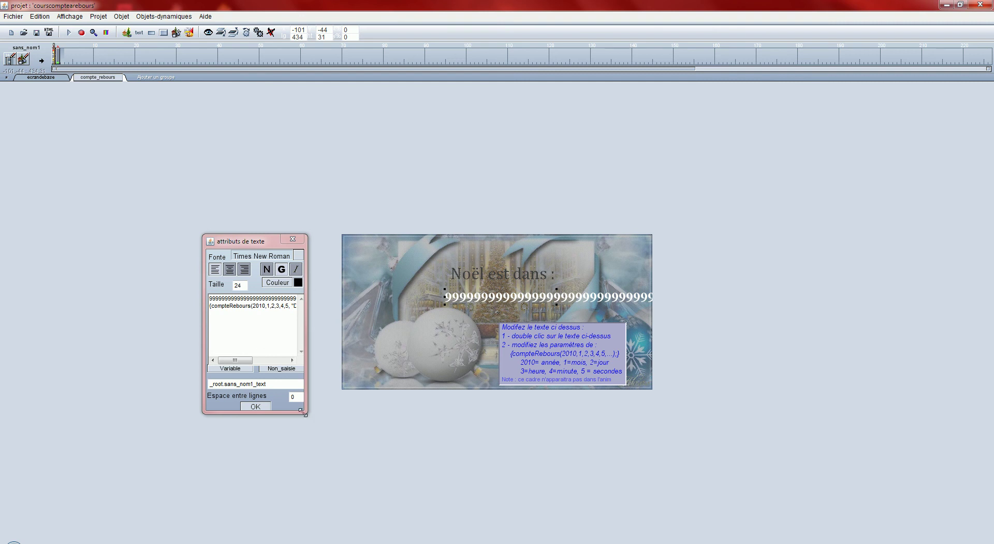
# - Set the compteRebours date and time parameters to 2012,12,25,00,00,00 in the countdown text, then save the animation
pyautogui.moveTo(308, 413); pyautogui.dragTo(388, 443)
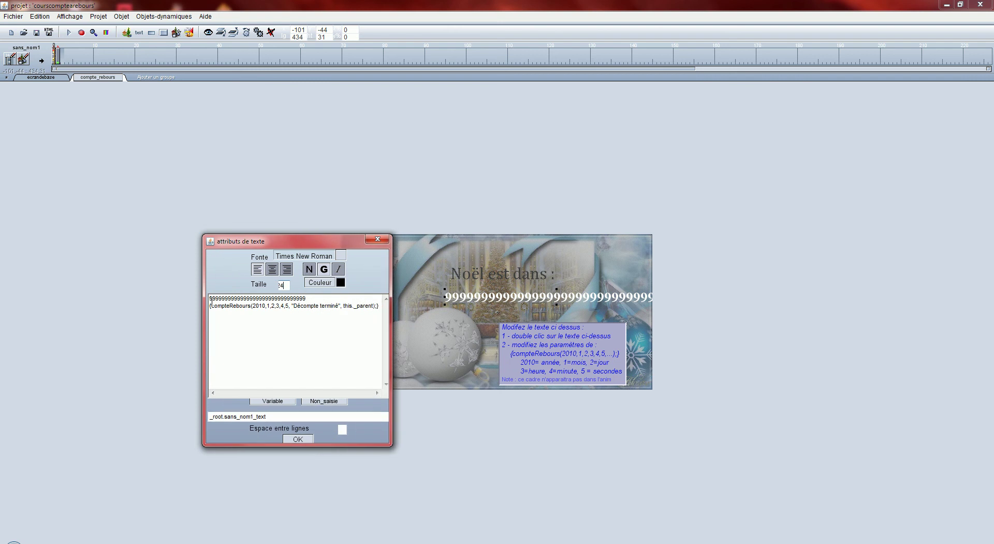
pyautogui.moveTo(211, 299); pyautogui.dragTo(307, 299)
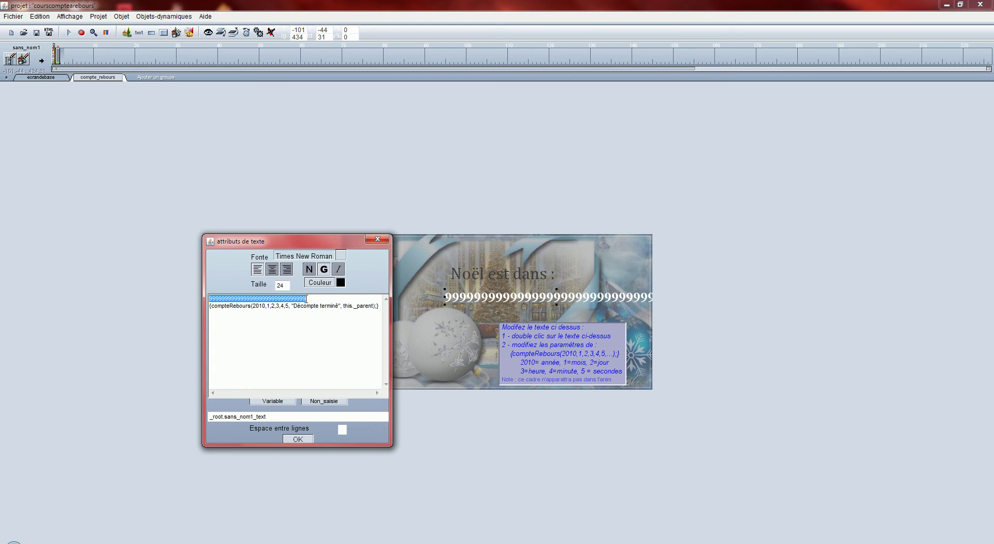
pyautogui.click(232, 306)
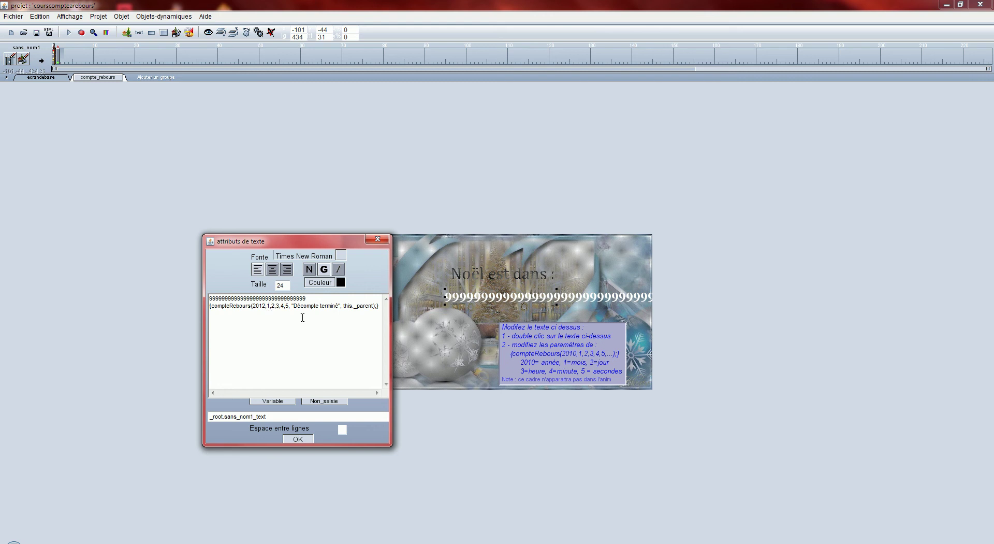
pyautogui.write('2')
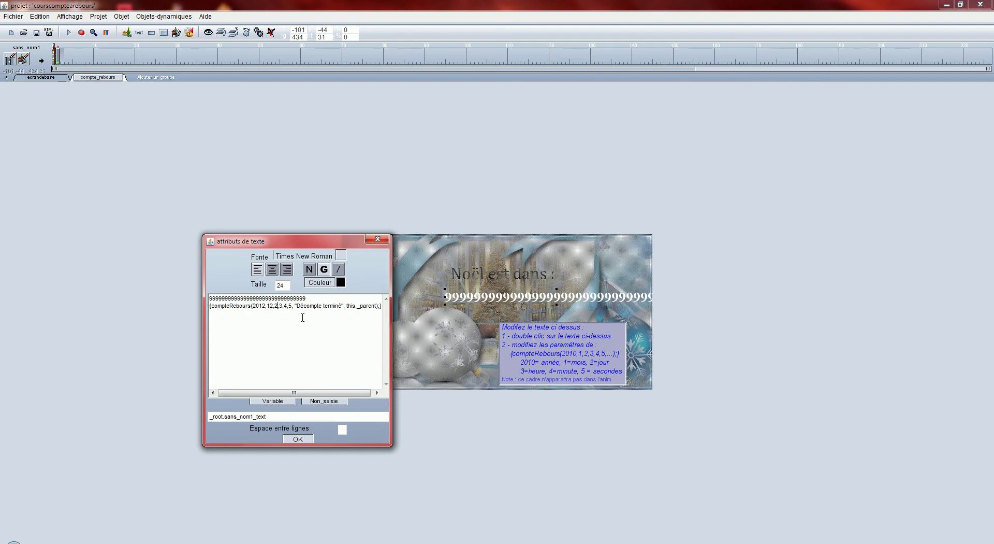
pyautogui.write('5')
pyautogui.press('Delete')
pyautogui.press('Delete')
pyautogui.write('00')
pyautogui.press('Delete')
pyautogui.write('00')
pyautogui.press('Delete')
pyautogui.write('00')
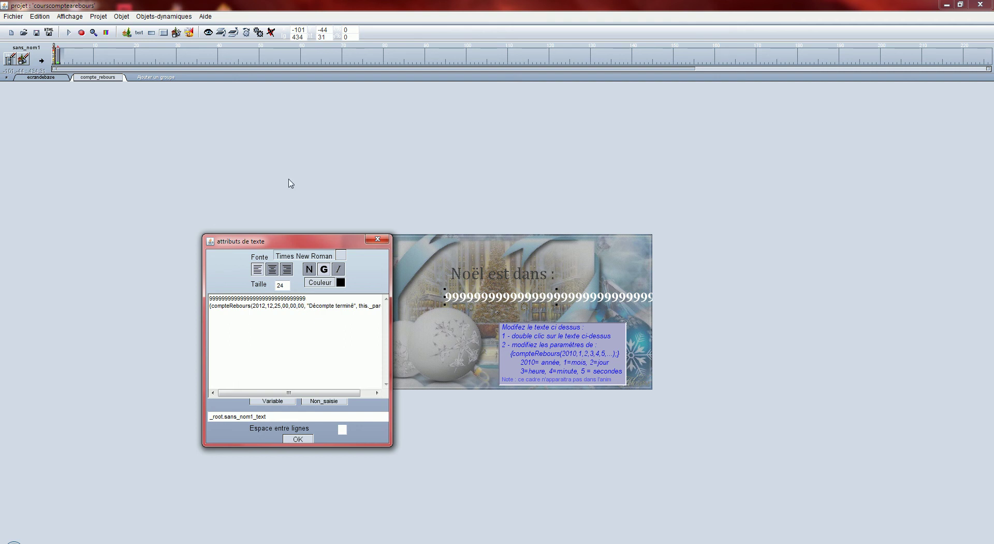
pyautogui.click(307, 439)
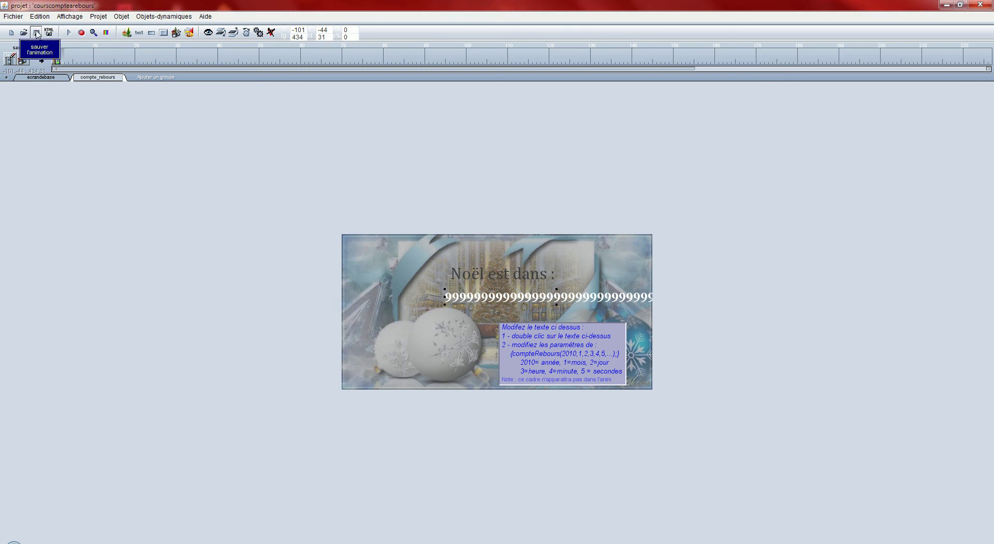
pyautogui.click(37, 33)
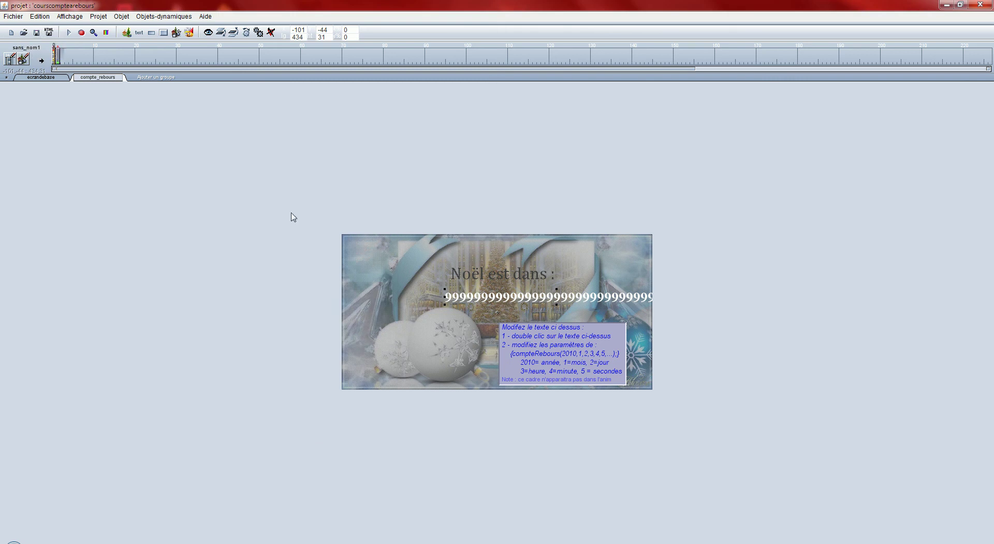
# - Preview the animation and shift the countdown text left beneath the title, to about -200, -50
pyautogui.click(69, 33)
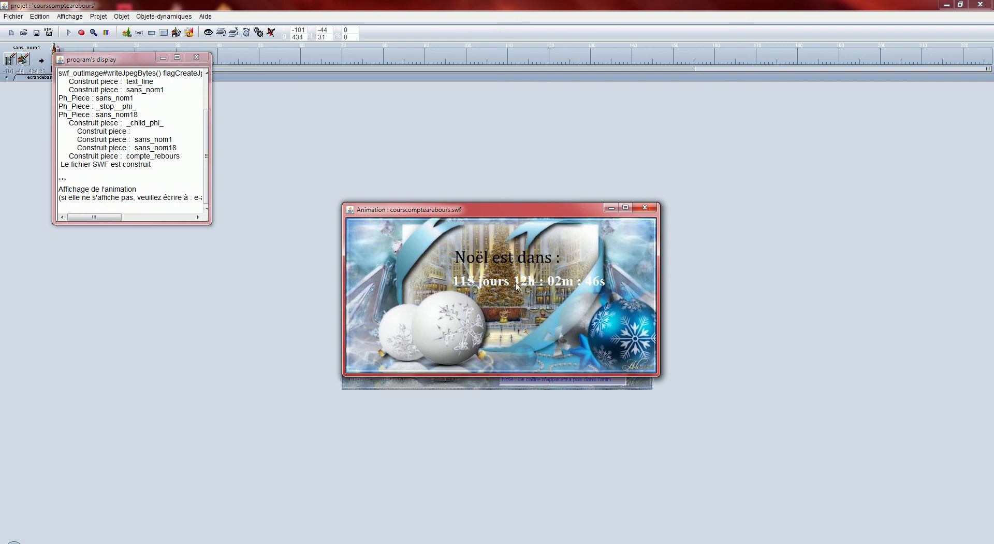
pyautogui.click(651, 209)
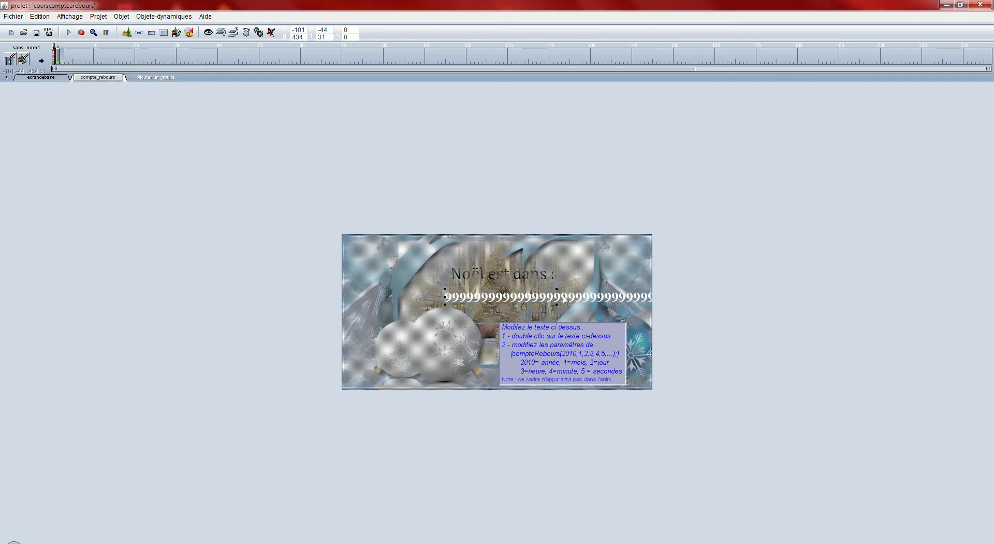
pyautogui.moveTo(552, 299); pyautogui.dragTo(512, 293)
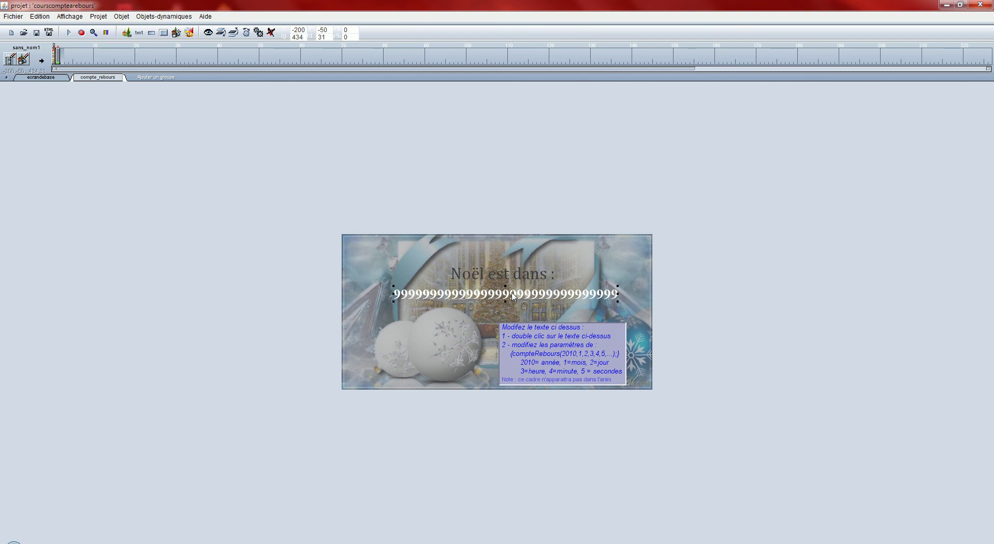
# - Change the colour of the countdown text to black
pyautogui.doubleClick(513, 295)
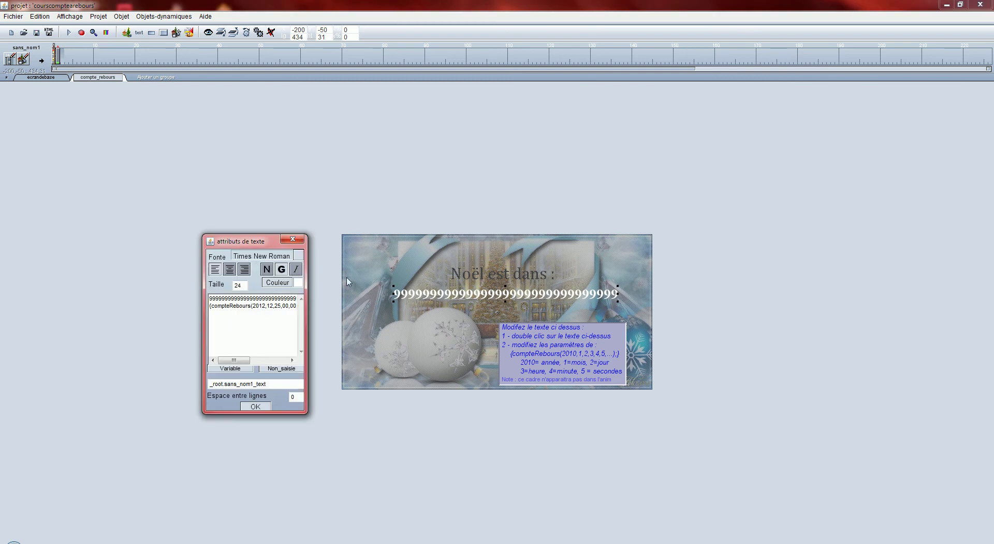
pyautogui.click(298, 284)
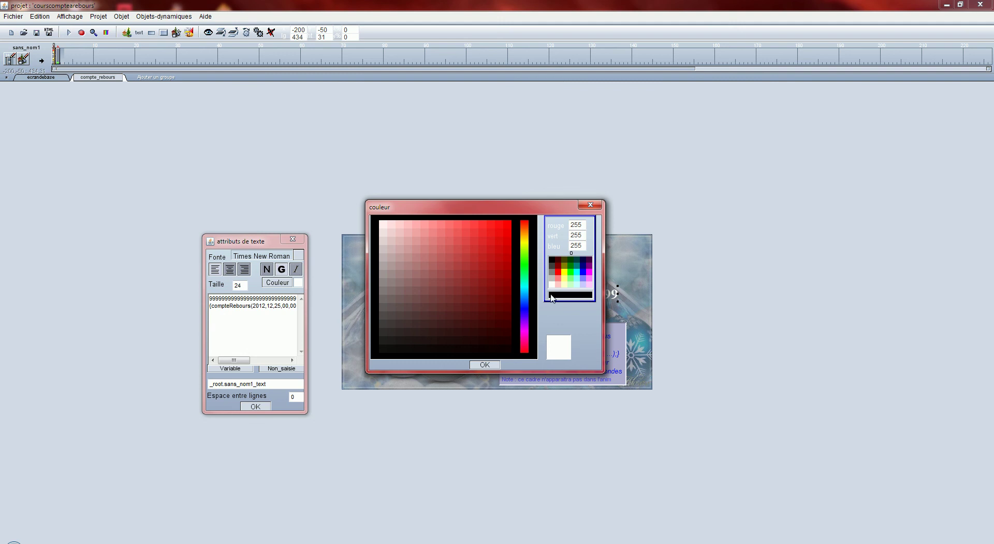
pyautogui.click(551, 295)
pyautogui.click(484, 364)
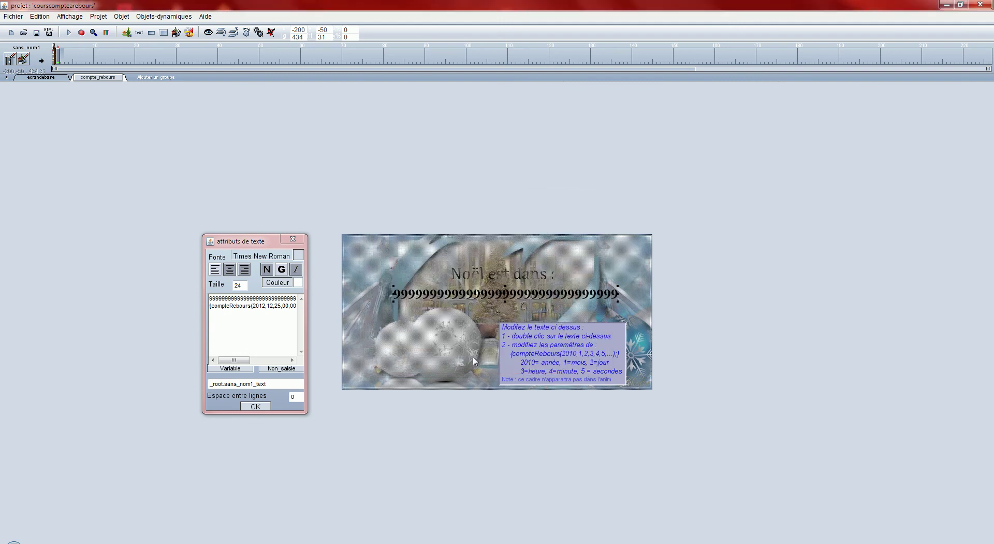
pyautogui.click(256, 406)
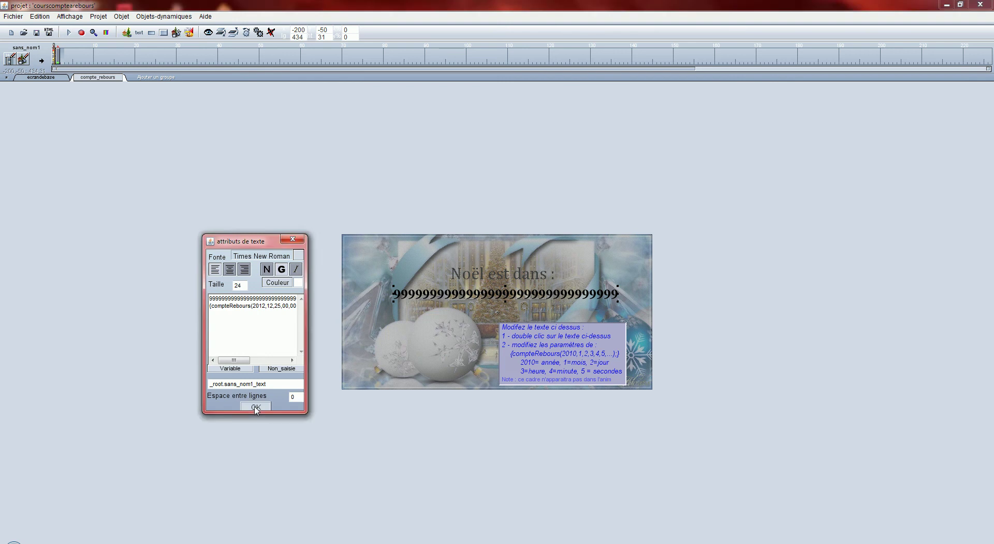
# - Return to the ecrandebase screen and preview the animation to check the countdown's colour and position
pyautogui.click(41, 78)
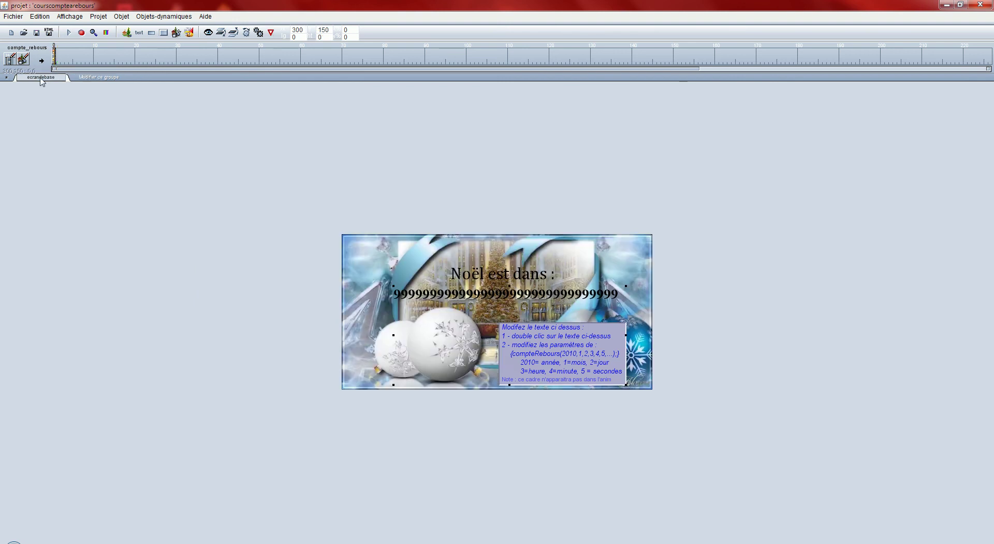
pyautogui.click(65, 34)
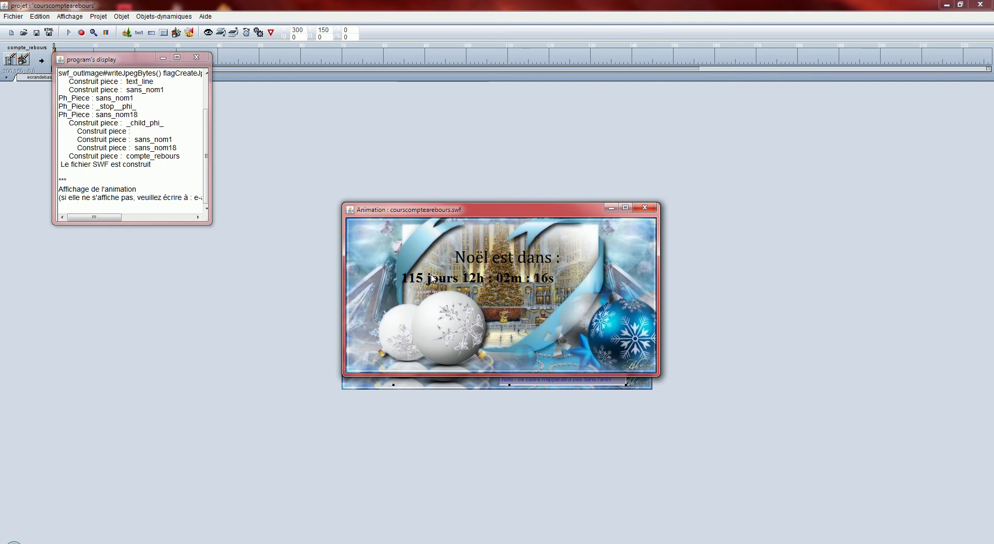
pyautogui.click(645, 208)
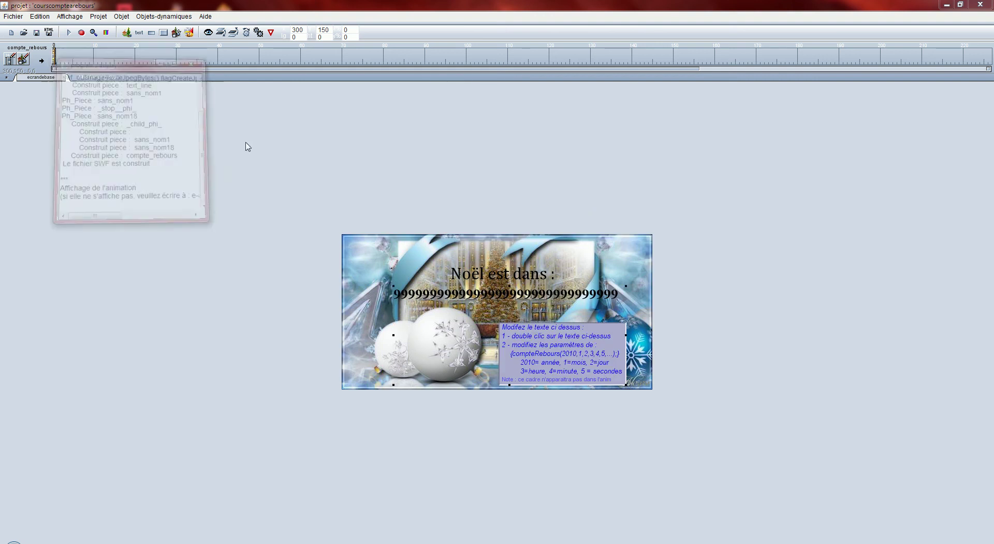
# - Reopen the compte_rebours group and move the countdown text right under "Noël est dans :", to about -161, -51
pyautogui.doubleClick(428, 296)
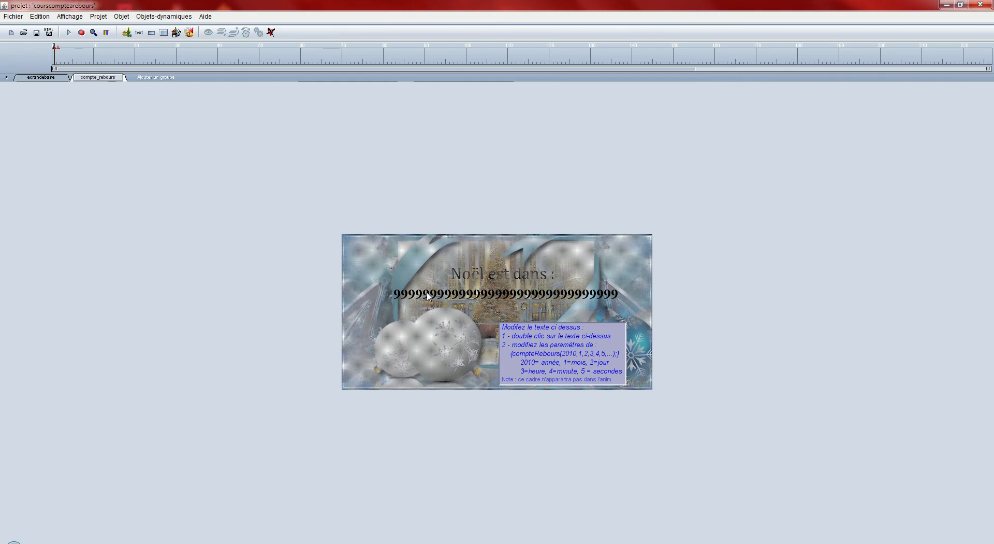
pyautogui.click(508, 298)
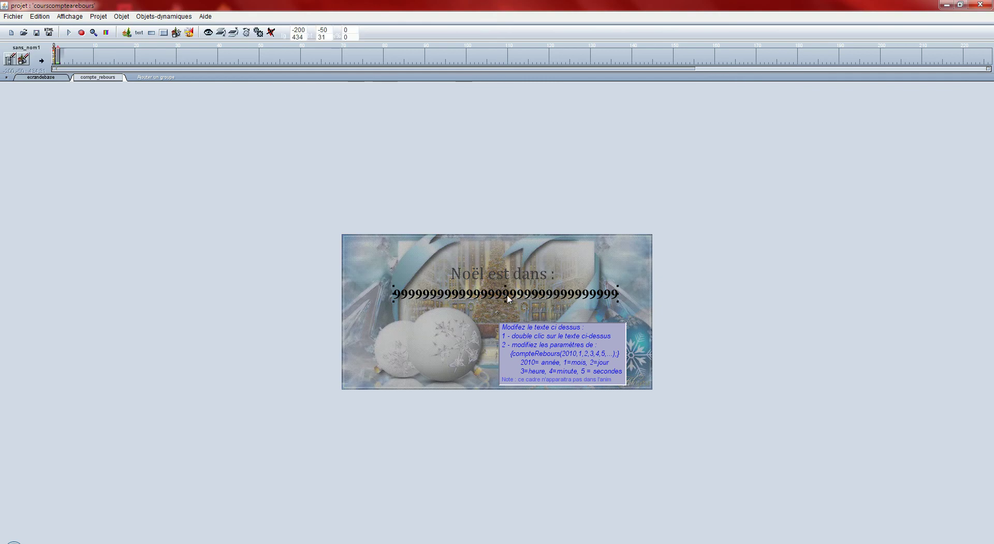
pyautogui.moveTo(508, 298); pyautogui.dragTo(527, 299)
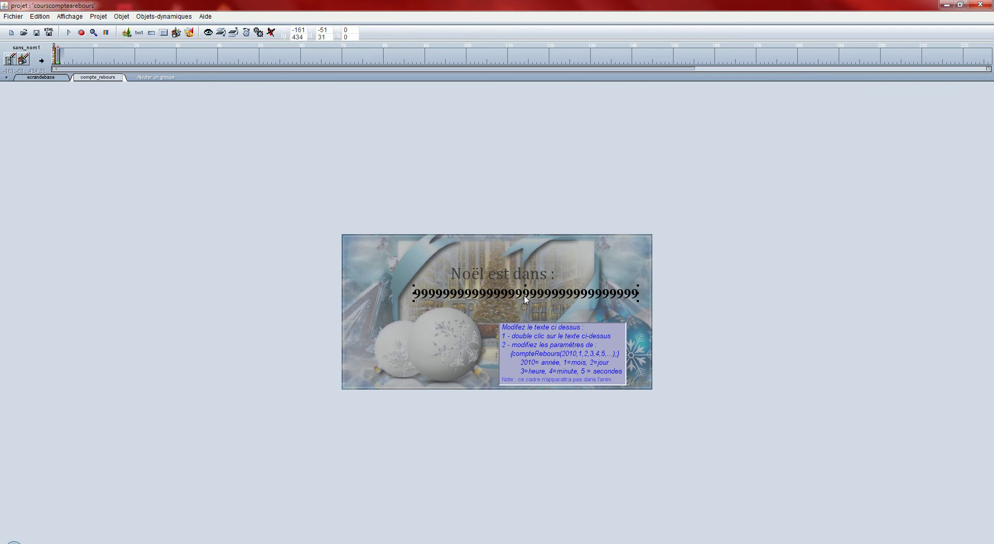
# - Preview the repositioned countdown, close the preview and build log, and save the project
pyautogui.click(68, 33)
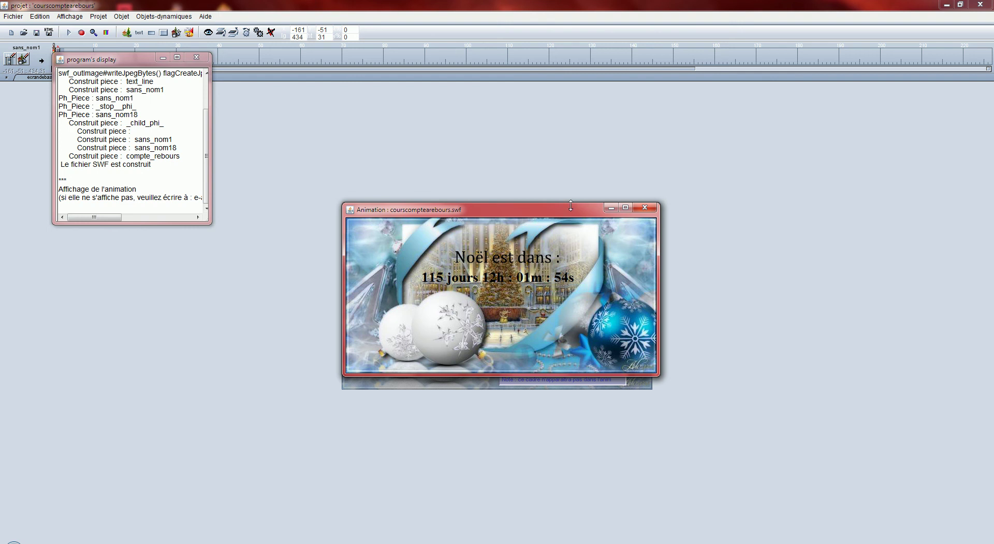
pyautogui.click(644, 207)
pyautogui.click(197, 57)
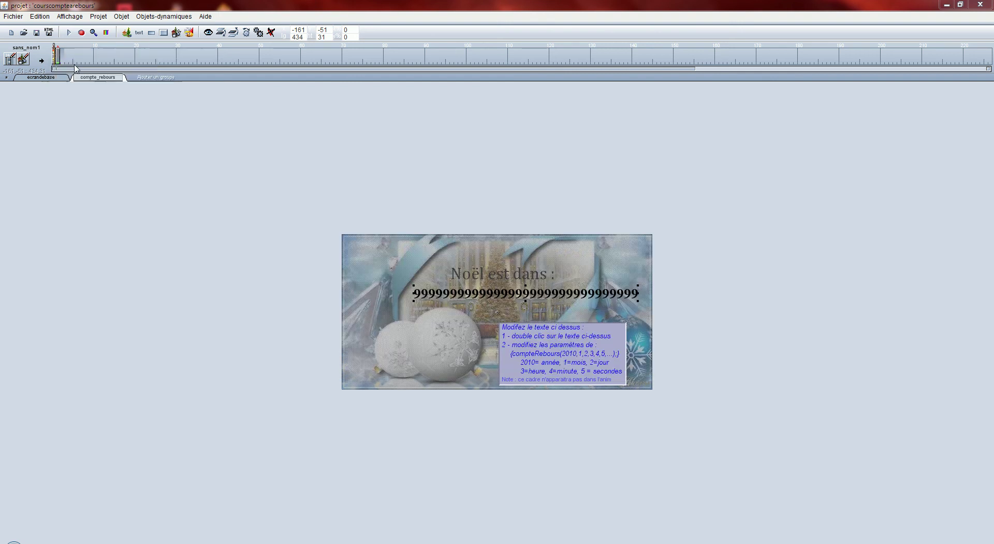
pyautogui.click(37, 34)
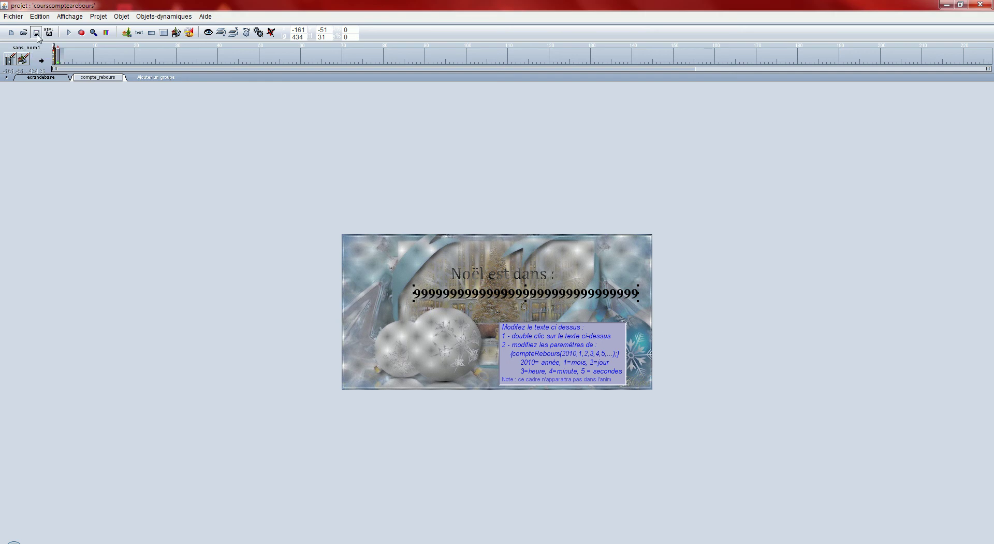
# - Go back to the ecrandebase screen and play the finished animation, moving its preview window down and to the left
pyautogui.click(44, 78)
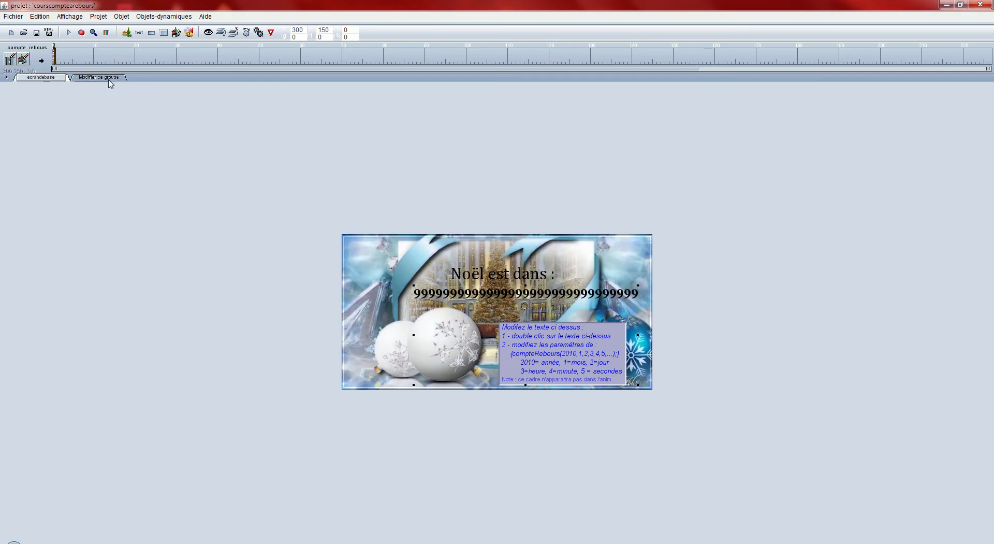
pyautogui.click(70, 32)
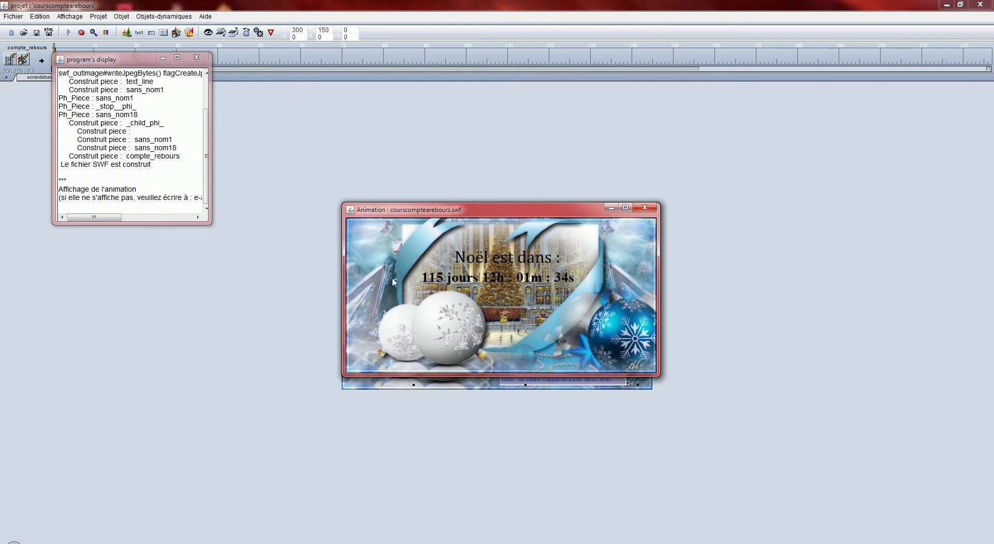
pyautogui.moveTo(529, 213); pyautogui.dragTo(498, 245)
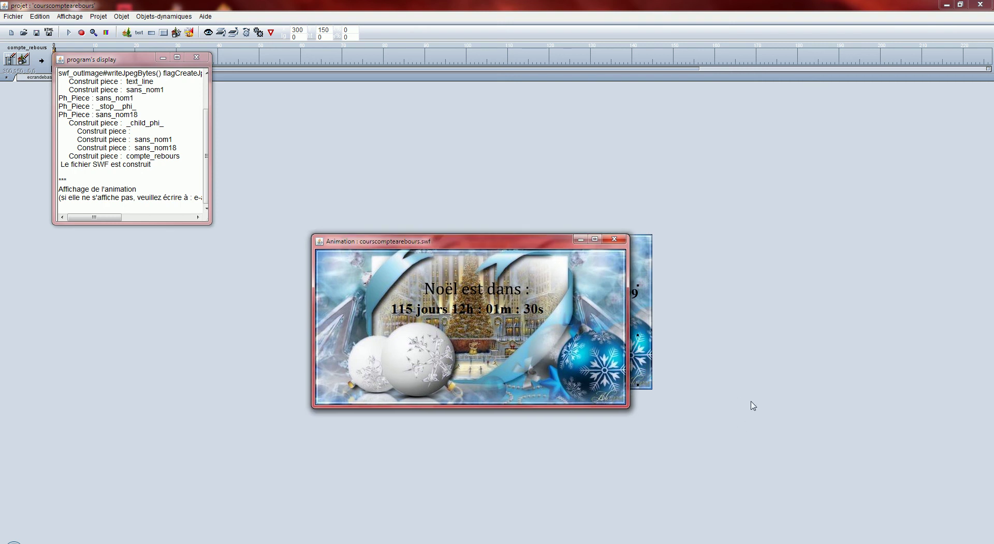